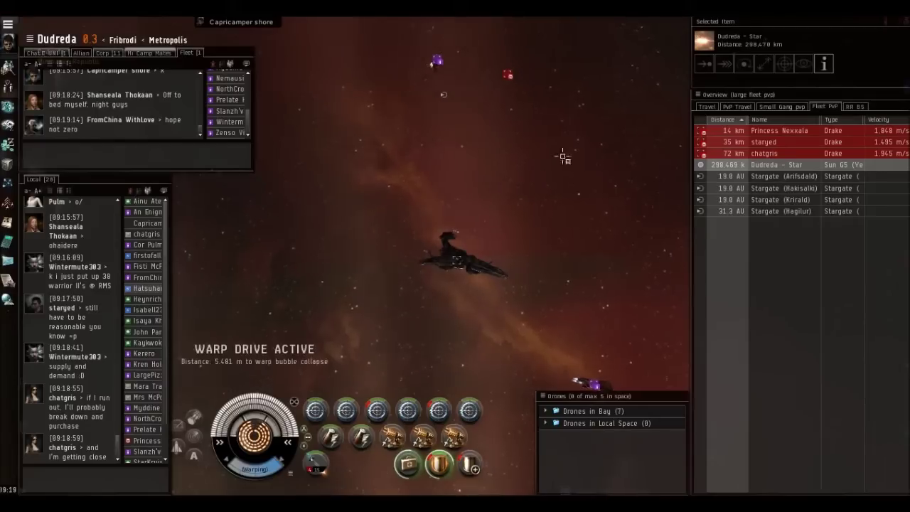
Select Princess Nexxala's Drake, point the camera at it and fire the F1 ECM jammer.
ctrl+click(718, 132)
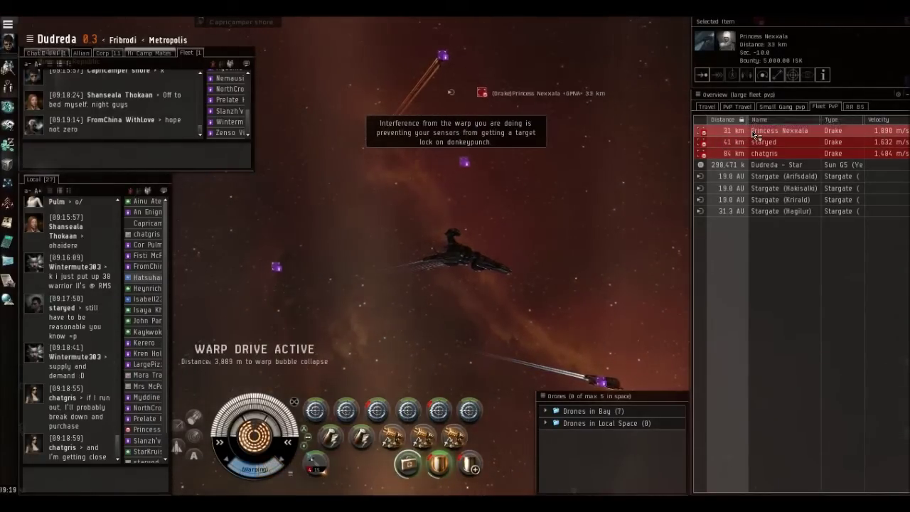
ctrl+click(764, 153)
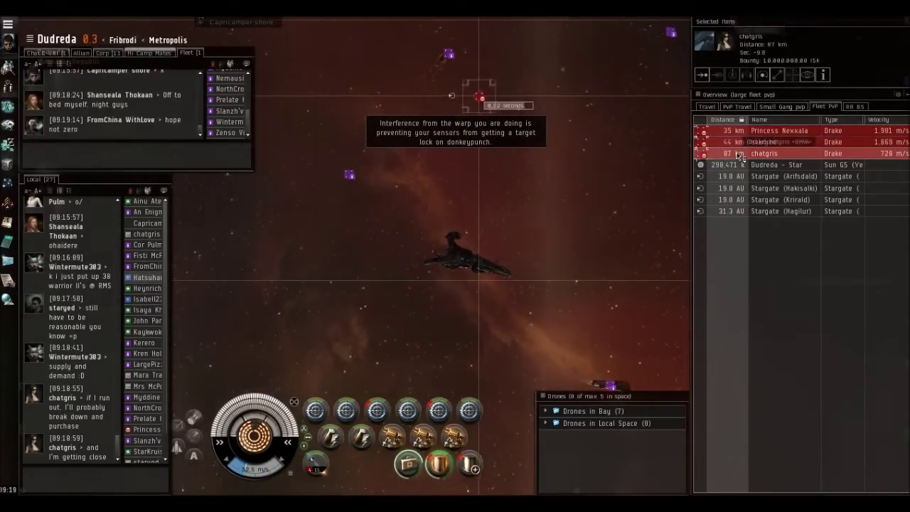
click(778, 131)
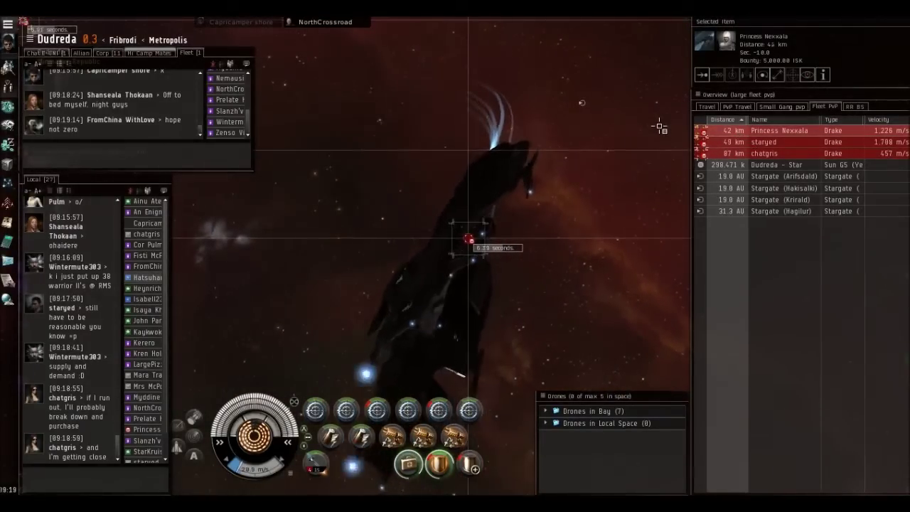
key(F1)
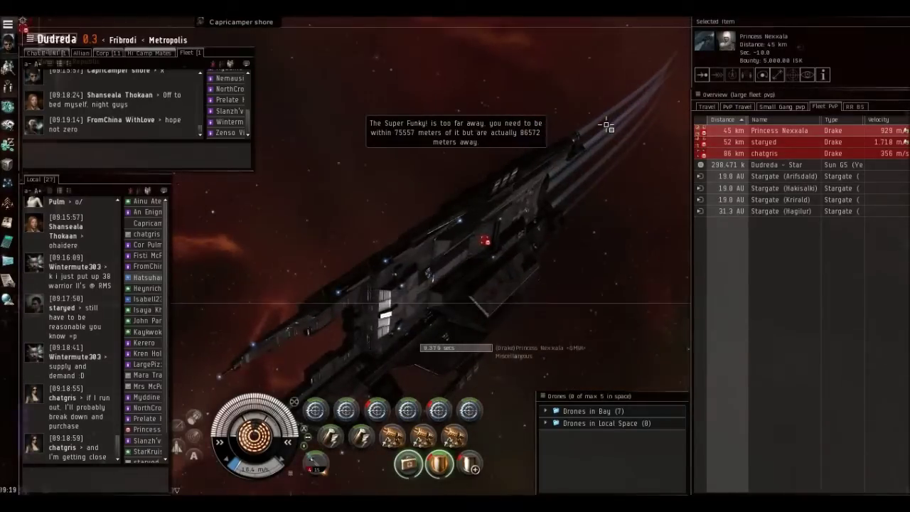
alt+click(626, 129)
drag(626, 114, 641, 56)
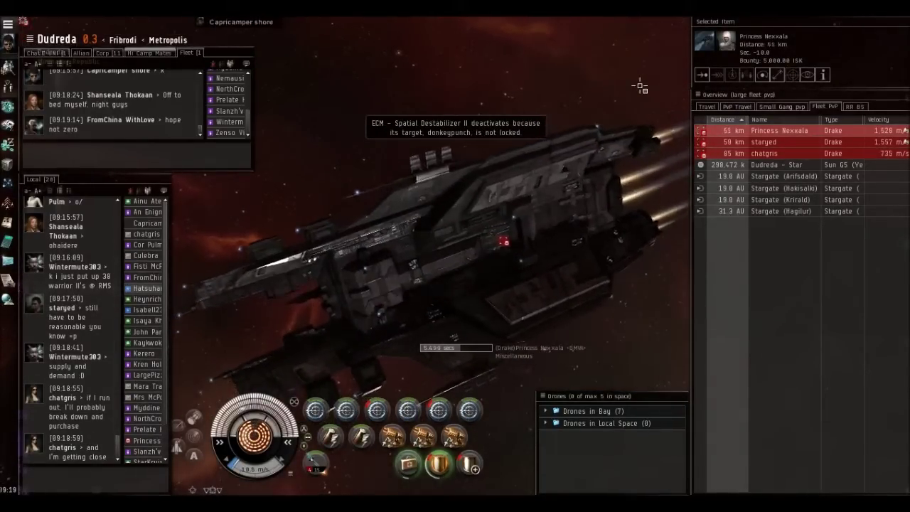
mouse_move(641, 56)
mouse_down()
mouse_move(586, 122)
mouse_move(605, 132)
mouse_up()
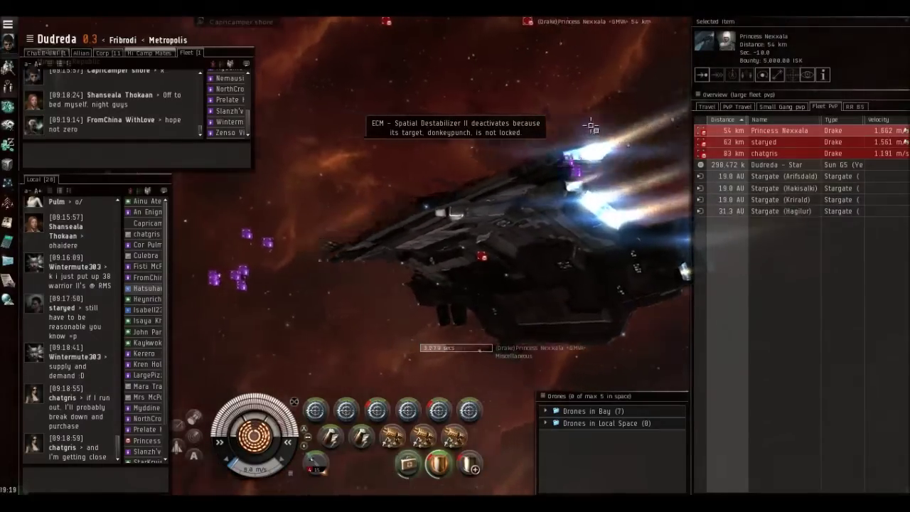
Align the ship toward Dudreda - Star.
click(778, 164)
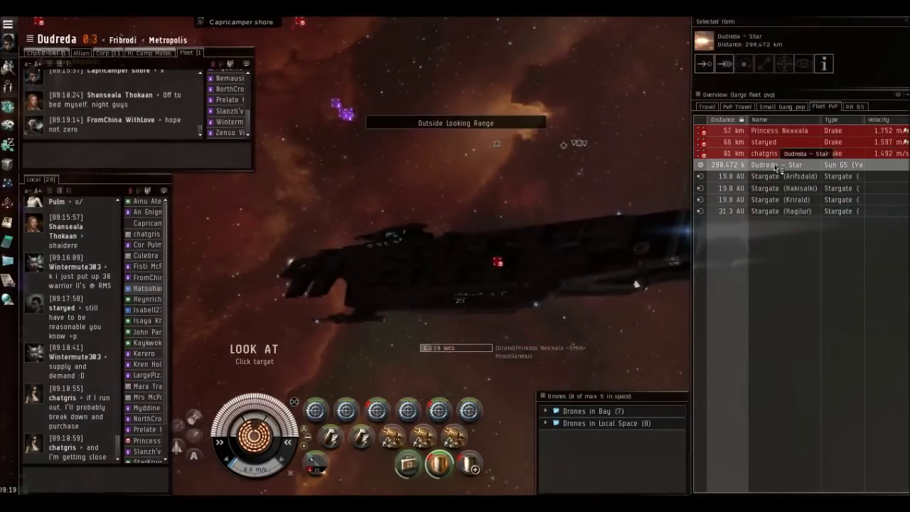
click(704, 64)
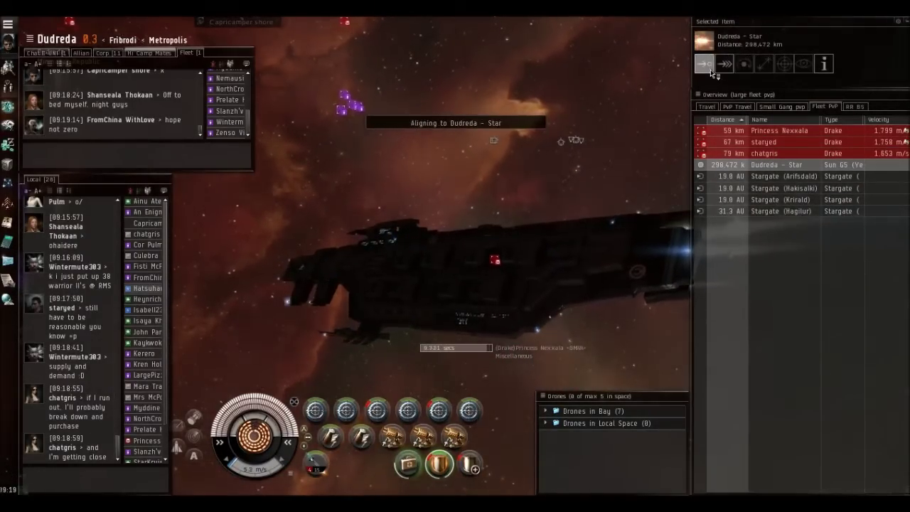
click(705, 66)
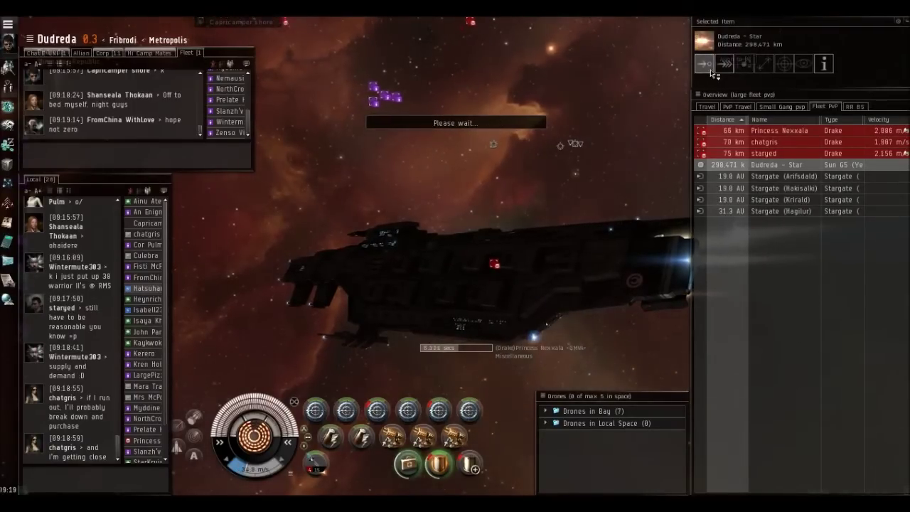
drag(550, 163, 555, 147)
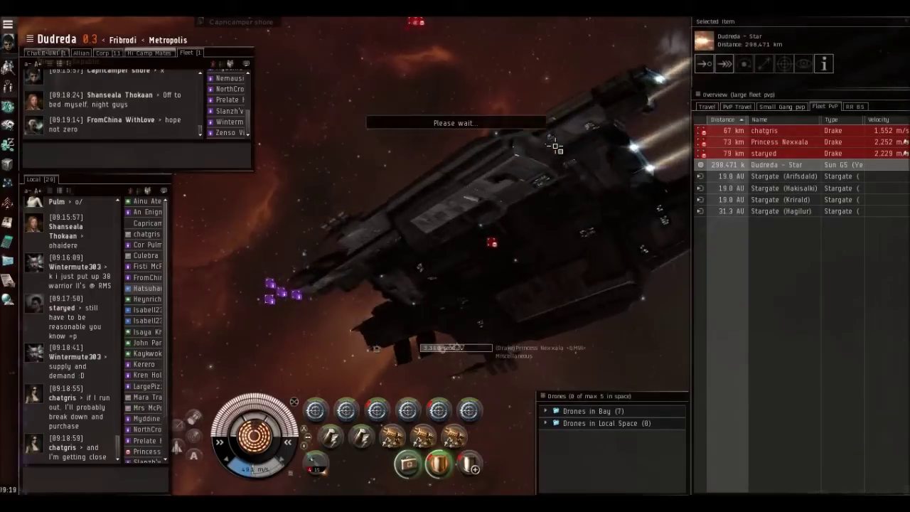
scroll(555, 147, down, 3)
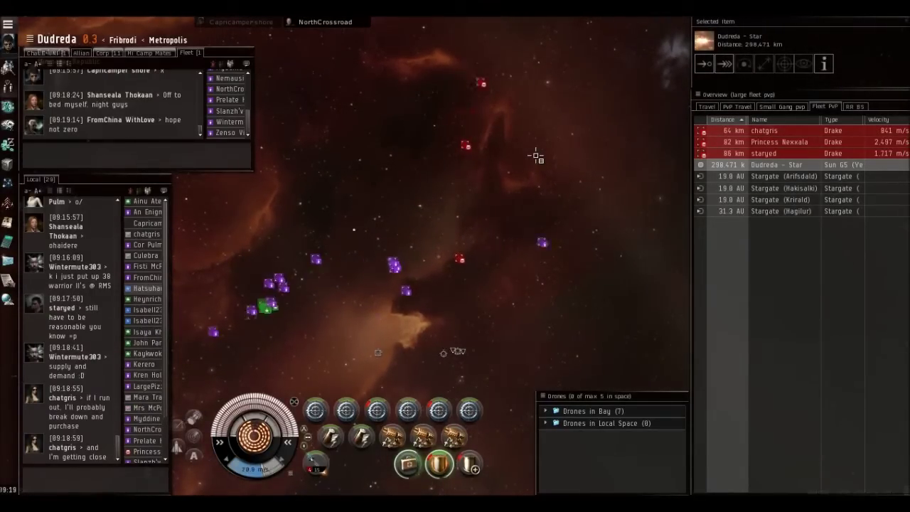
drag(536, 156, 427, 213)
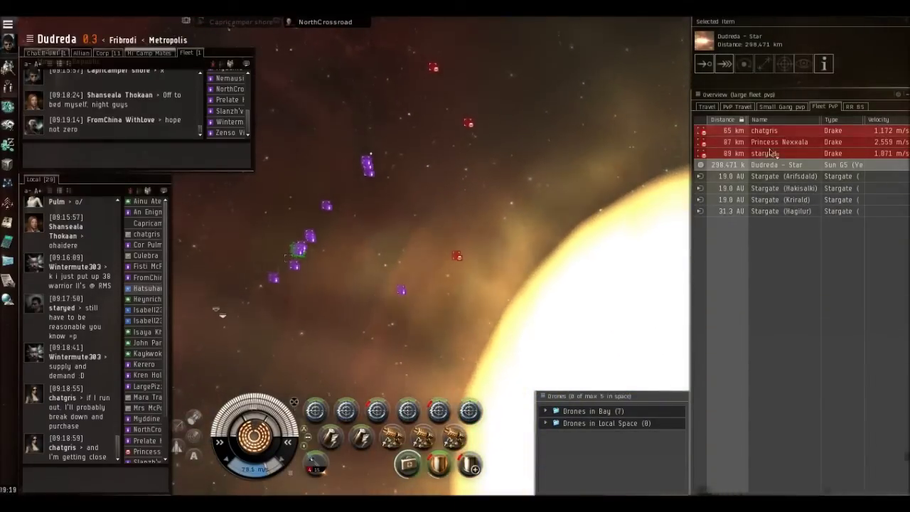
Show planets and moons in the overview and align toward Dudreda VI - Moon 4.
click(737, 106)
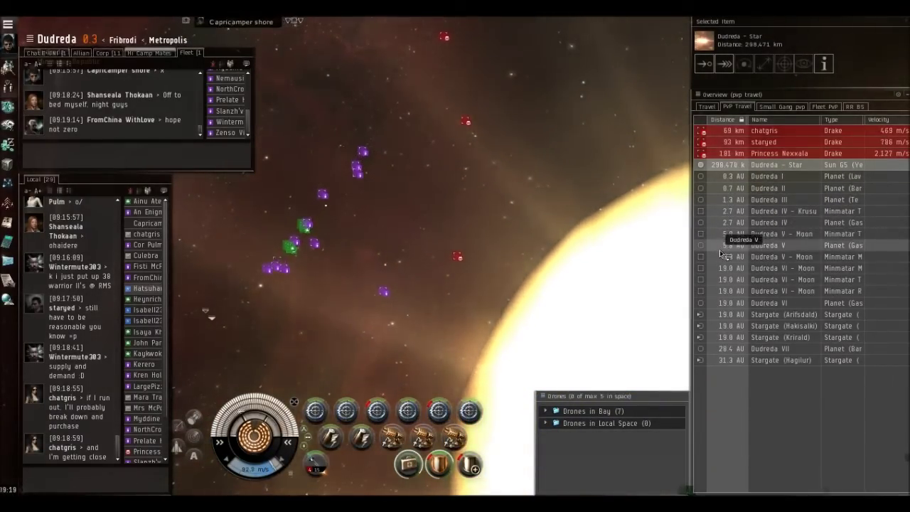
click(753, 256)
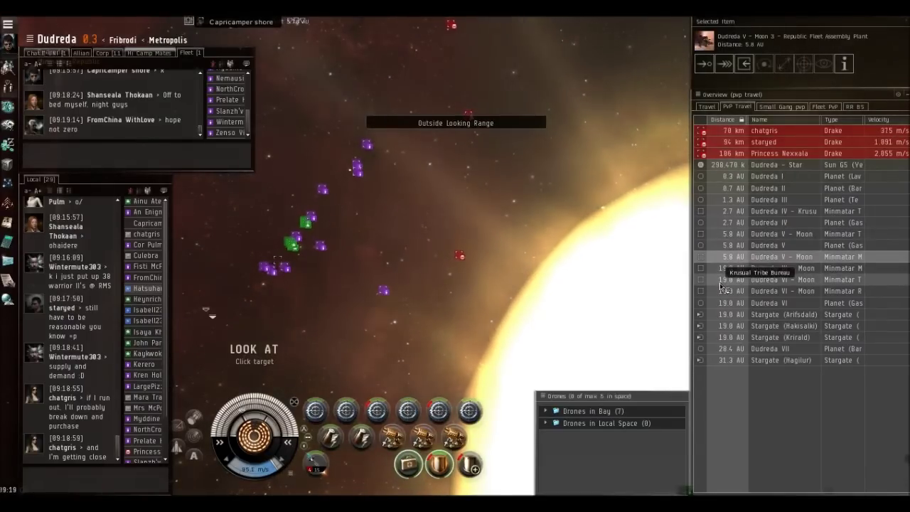
click(754, 291)
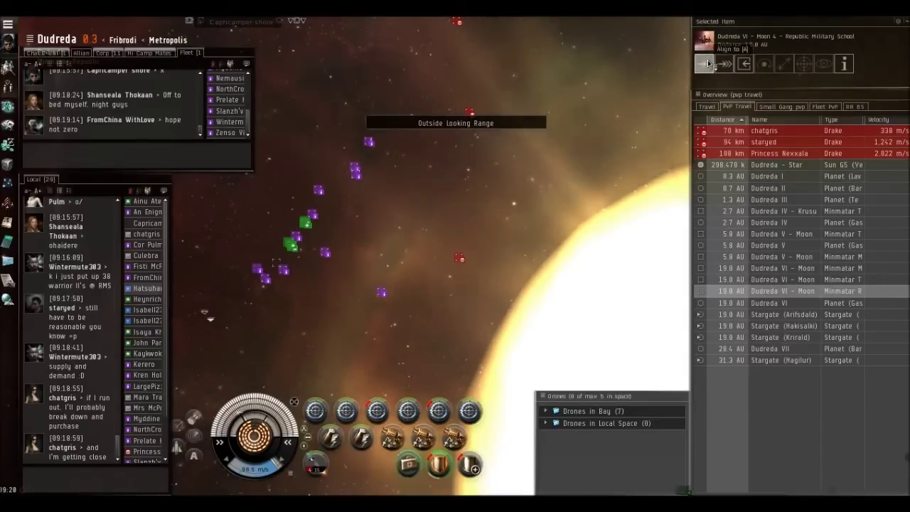
click(705, 64)
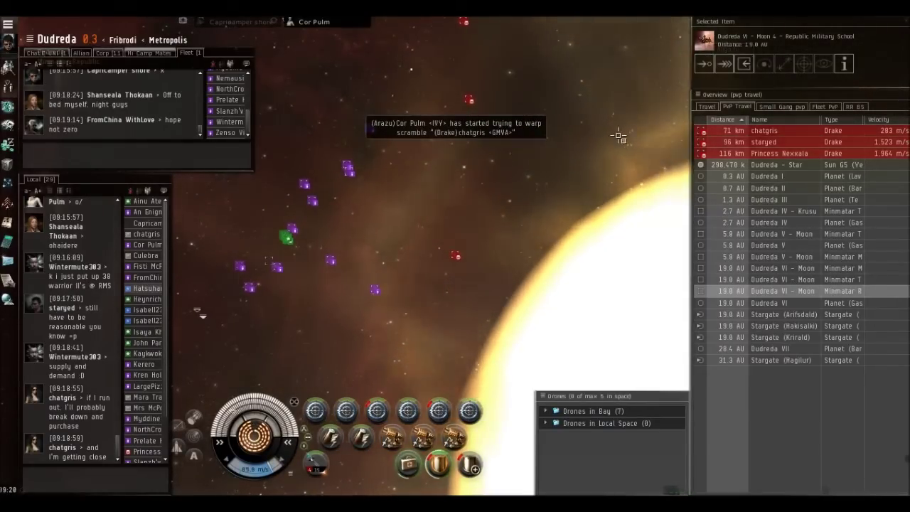
Select chatgris's Drake, point the camera at it, then focus staryed's Drake.
click(707, 132)
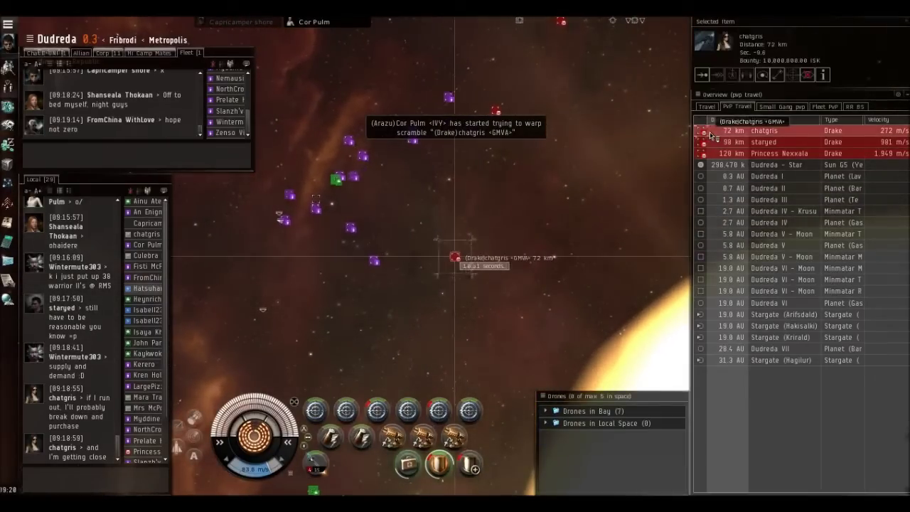
ctrl+click(716, 132)
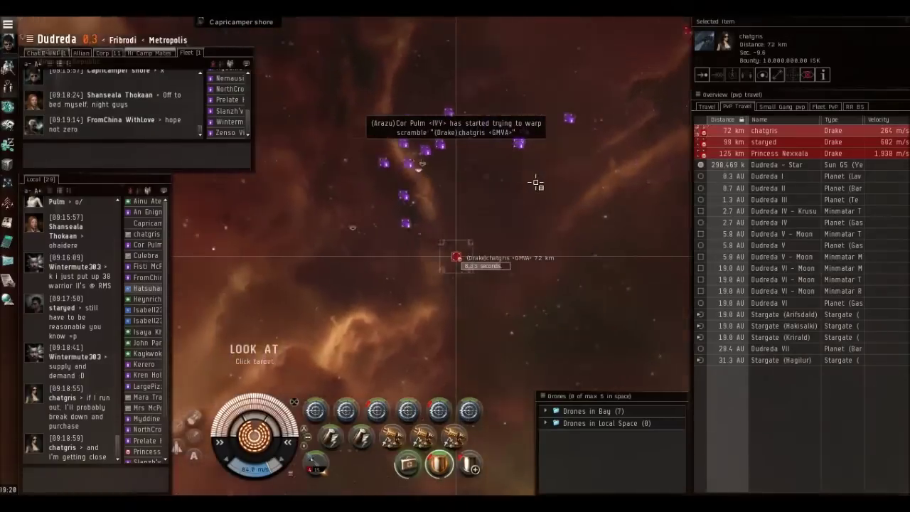
ctrl+click(717, 142)
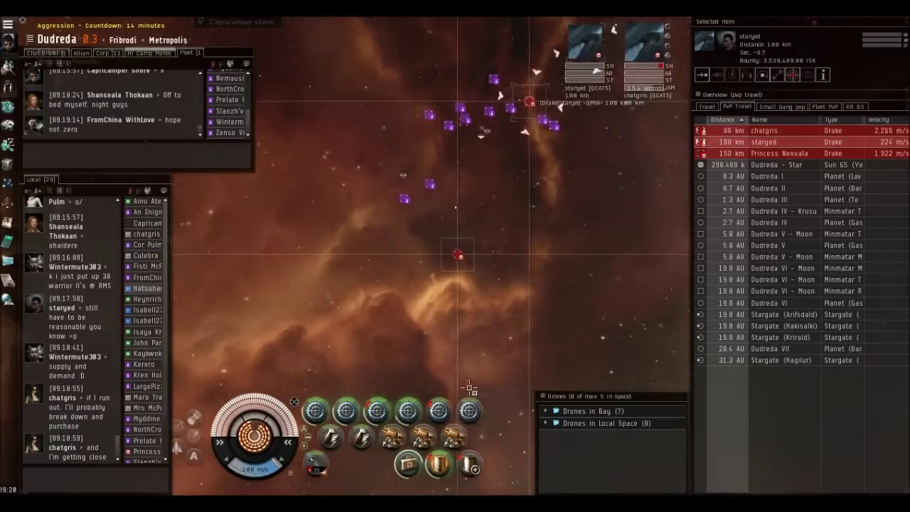
Select Dudreda IV Krusual Tribe Bureau while keeping the fleet centred in view.
mouse_move(554, 252)
mouse_down()
mouse_move(568, 245)
mouse_move(544, 242)
mouse_up()
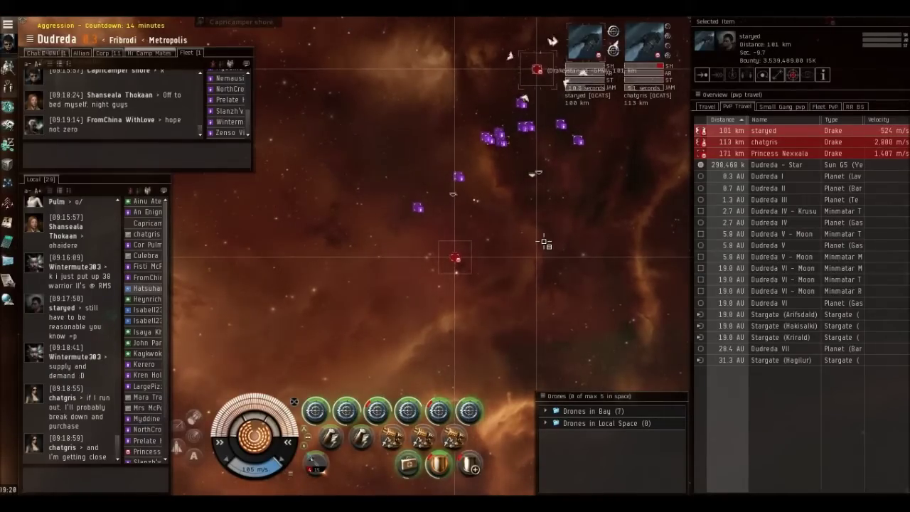
click(764, 211)
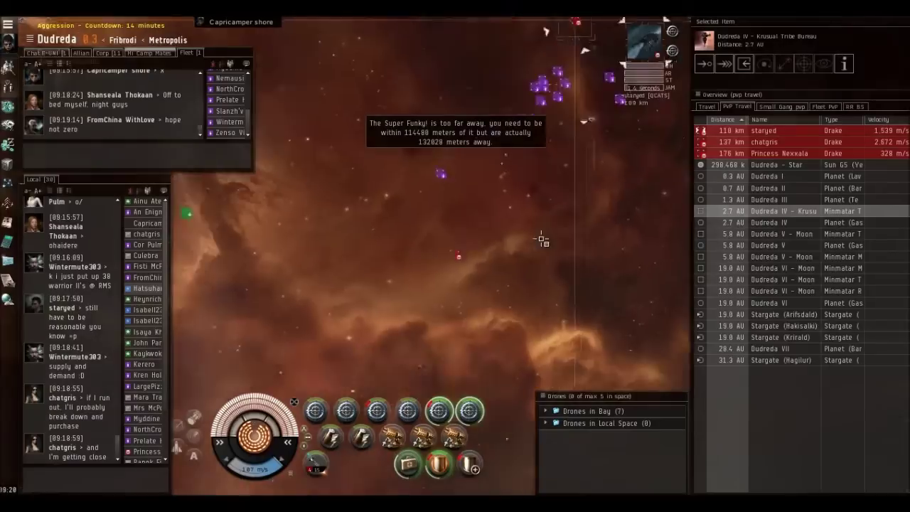
drag(555, 228, 546, 233)
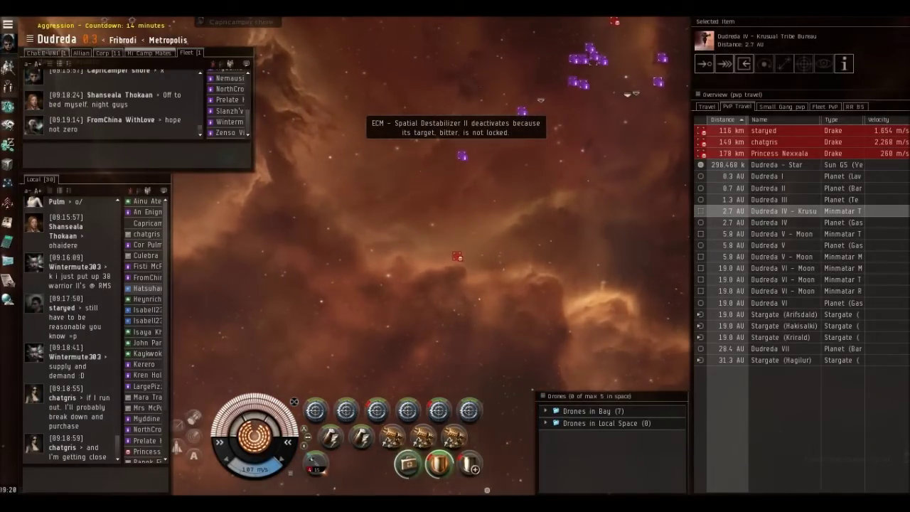
mouse_move(460, 205)
mouse_down()
mouse_move(484, 211)
mouse_move(491, 154)
mouse_up()
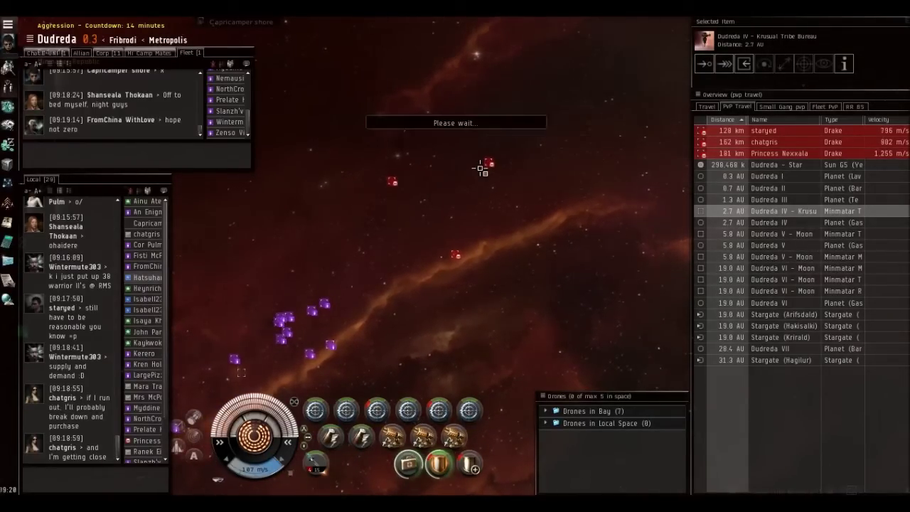
drag(491, 211, 483, 214)
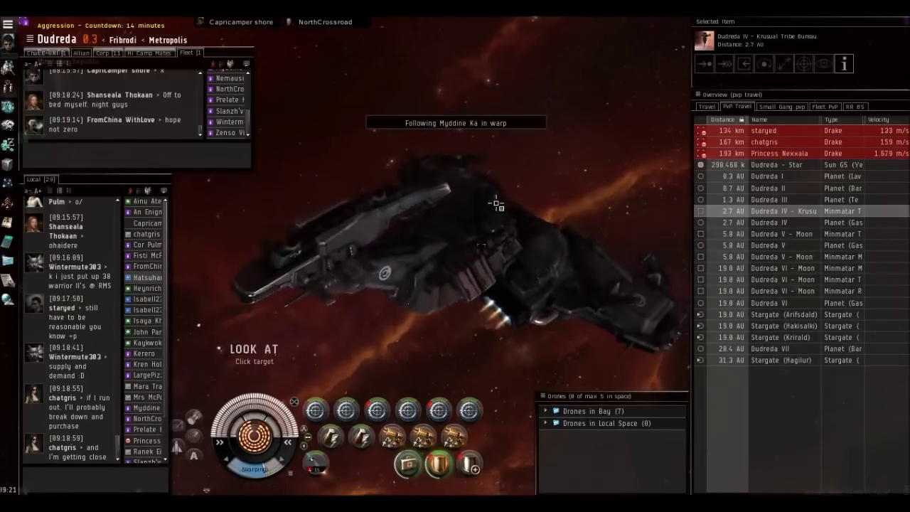
scroll(457, 165, down, 5)
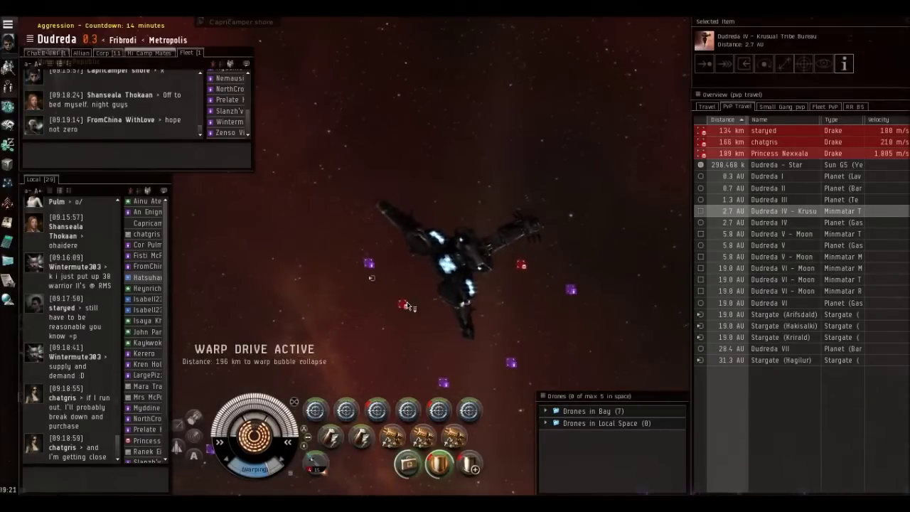
Select the closest enemy Drake, Princess Nexxala's, 32 km away.
click(462, 288)
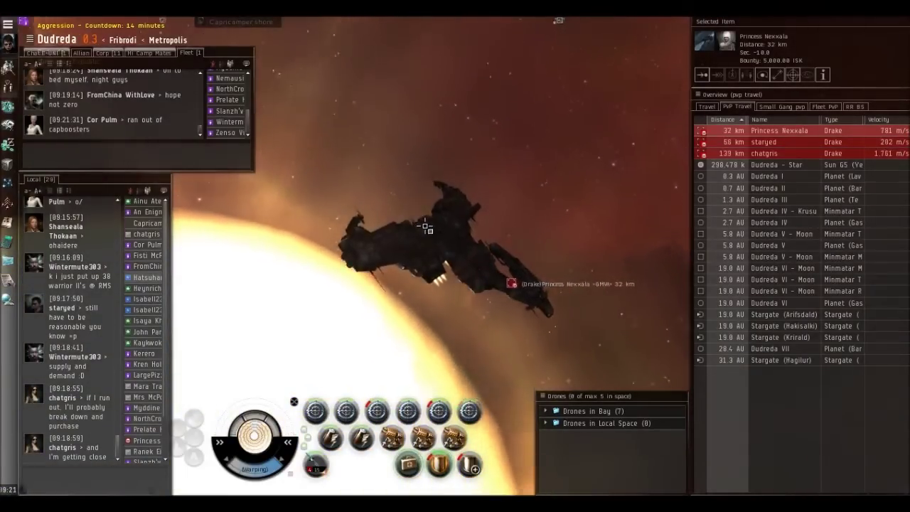
Lock the closest enemy Drake and the Drake 81 km away as targets.
ctrl+click(747, 132)
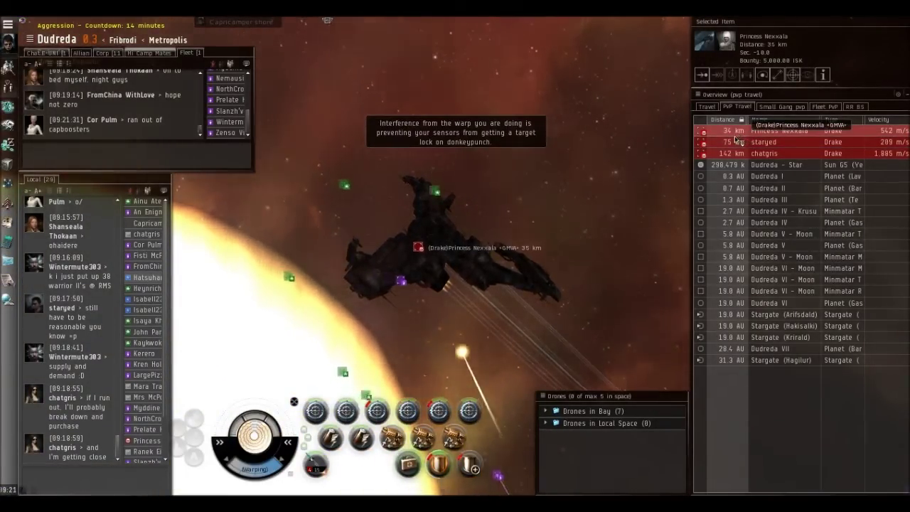
ctrl+click(764, 152)
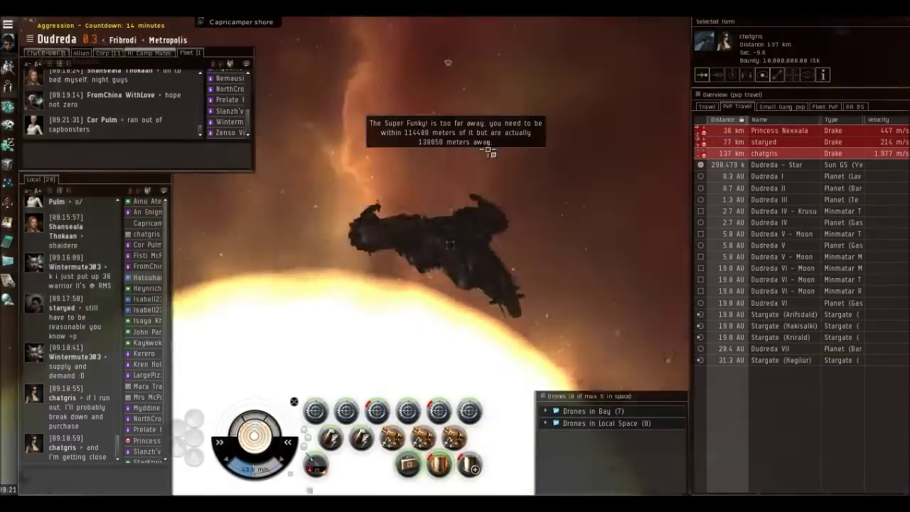
drag(531, 168, 426, 128)
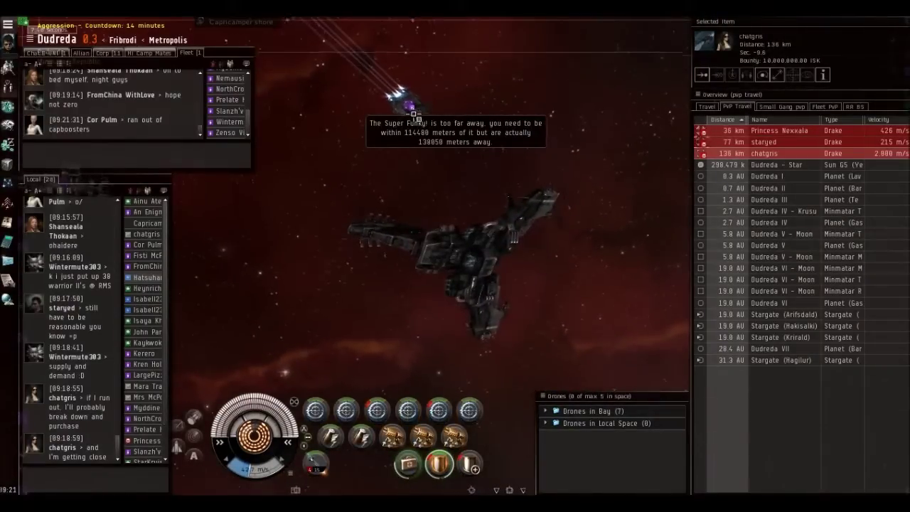
click(416, 116)
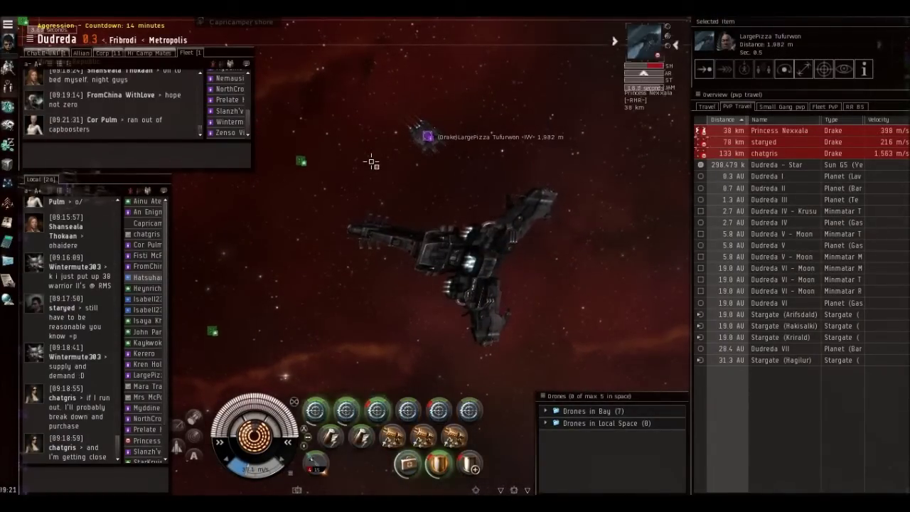
key(c)
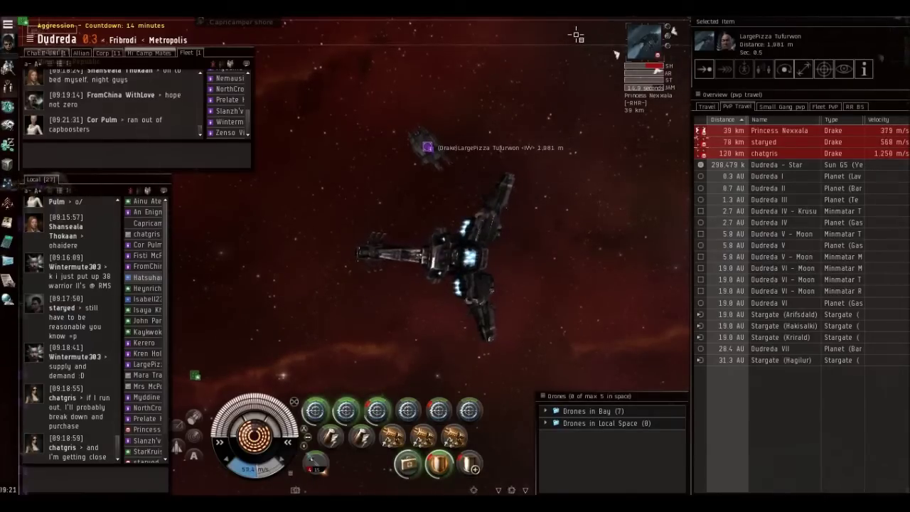
ctrl+click(764, 141)
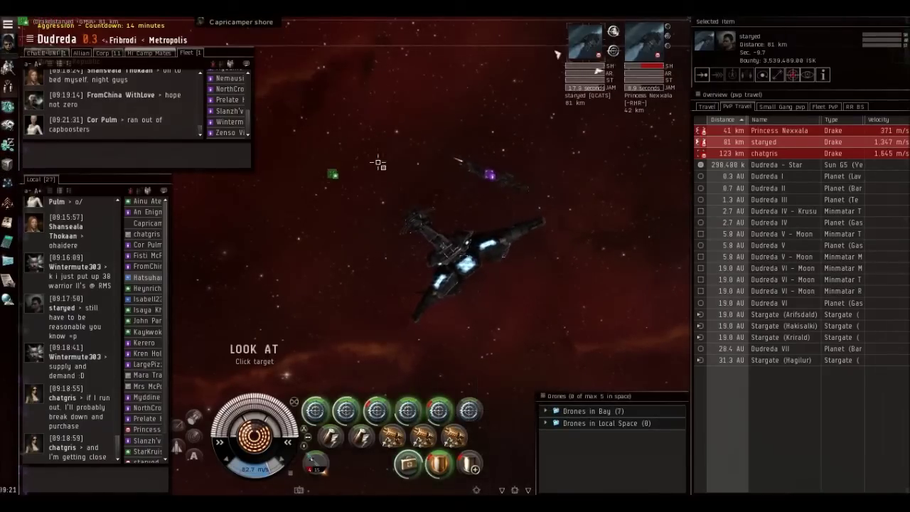
mouse_move(377, 163)
mouse_down()
mouse_move(499, 246)
mouse_move(444, 229)
mouse_move(463, 204)
mouse_up()
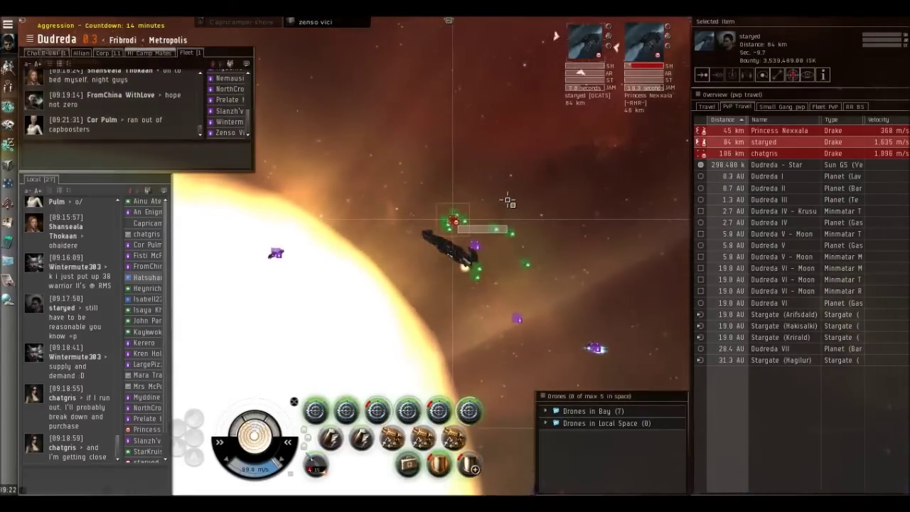
Orbit the camera to watch the fleet destroy the closest Drake and its pod.
drag(511, 202, 518, 205)
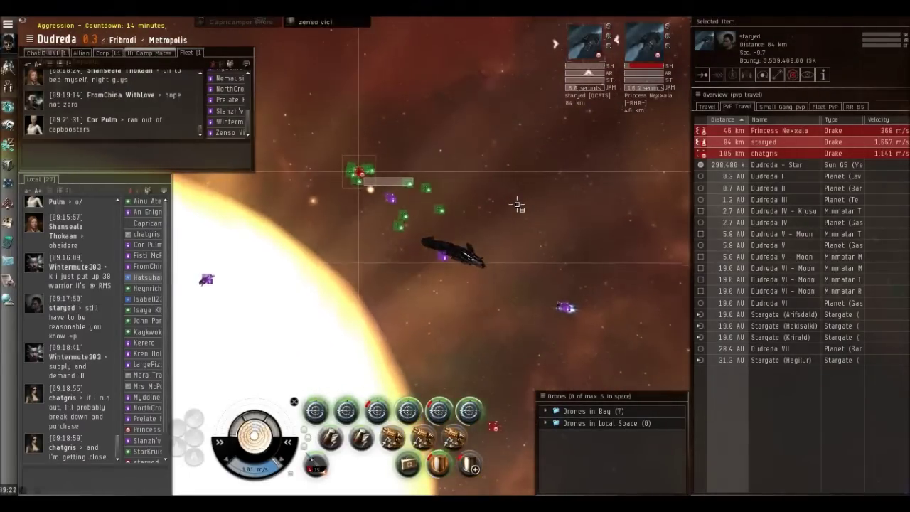
drag(517, 204, 506, 202)
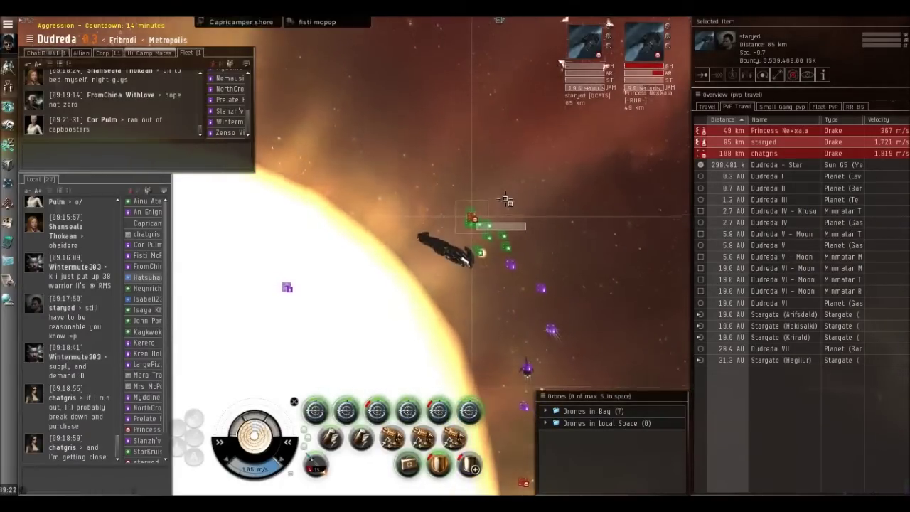
drag(504, 200, 509, 201)
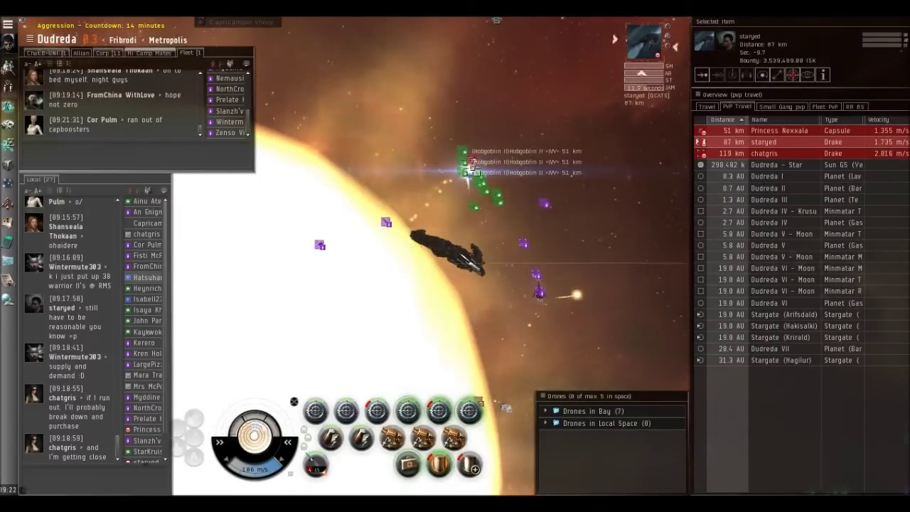
mouse_move(550, 242)
mouse_down()
mouse_move(571, 230)
mouse_move(567, 250)
mouse_move(550, 238)
mouse_move(532, 253)
mouse_move(541, 239)
mouse_up()
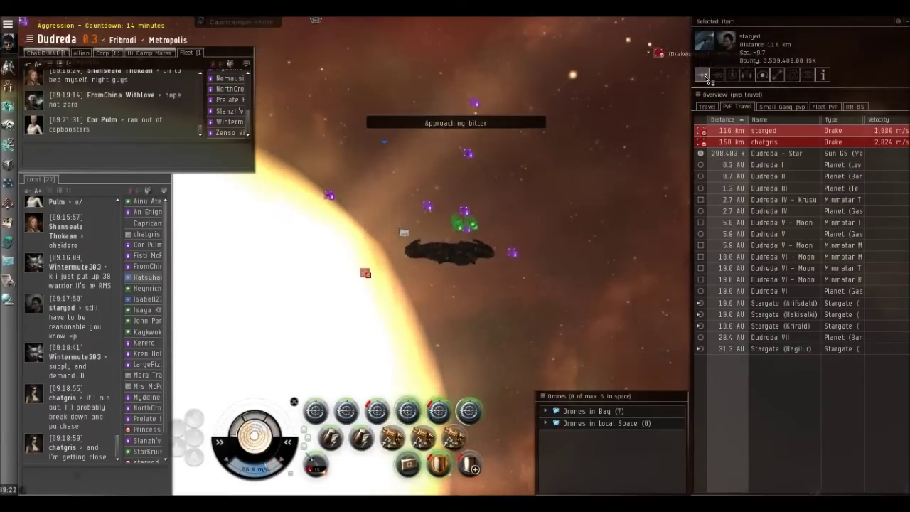
Select the farthest remaining enemy Drake.
drag(537, 180, 455, 203)
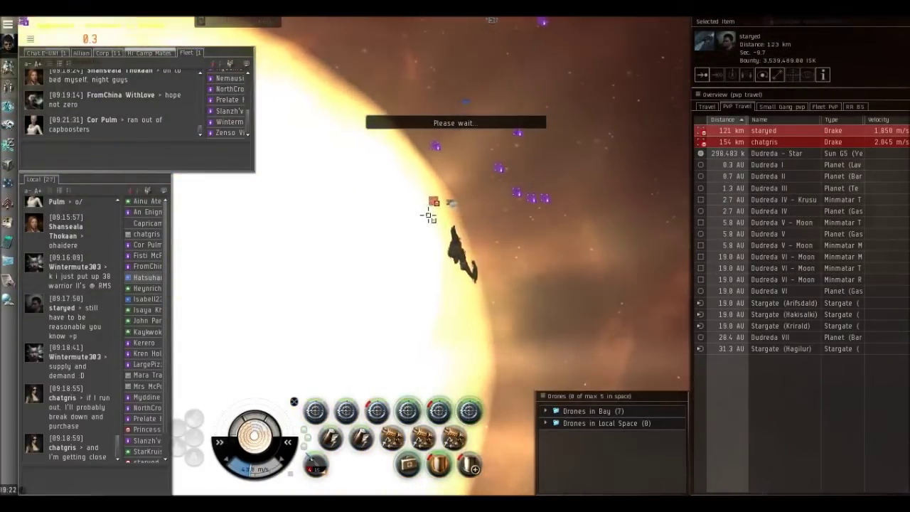
click(430, 203)
scroll(530, 245, down, 5)
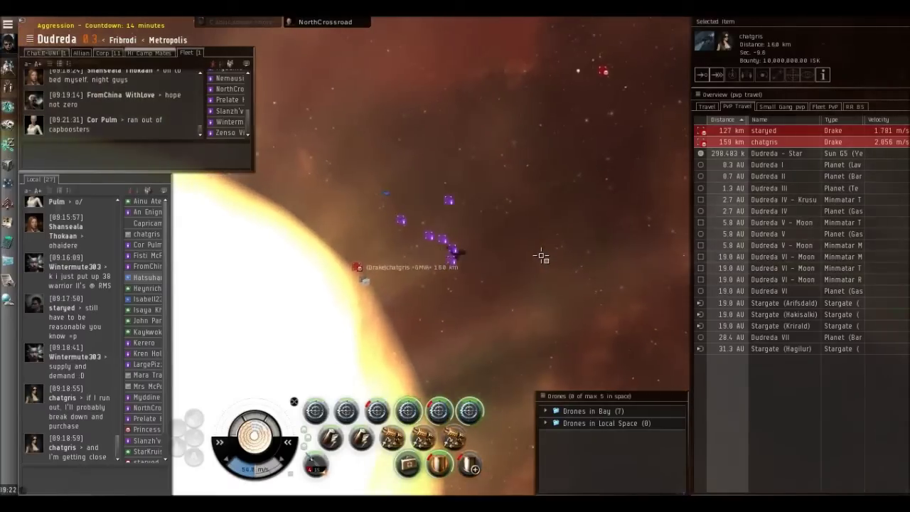
drag(538, 255, 455, 355)
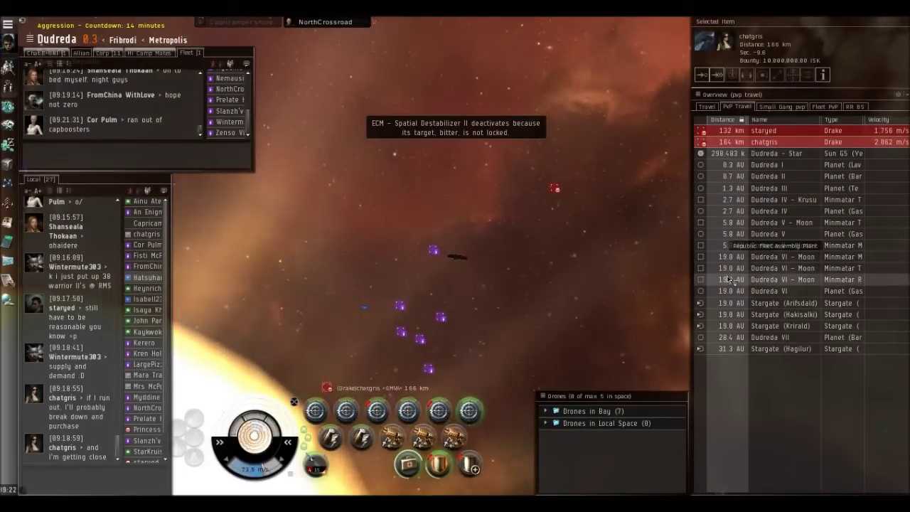
Align toward Dudreda VI Moon 4's Republic Military School and show the Fleet PvP overview.
click(782, 279)
click(703, 65)
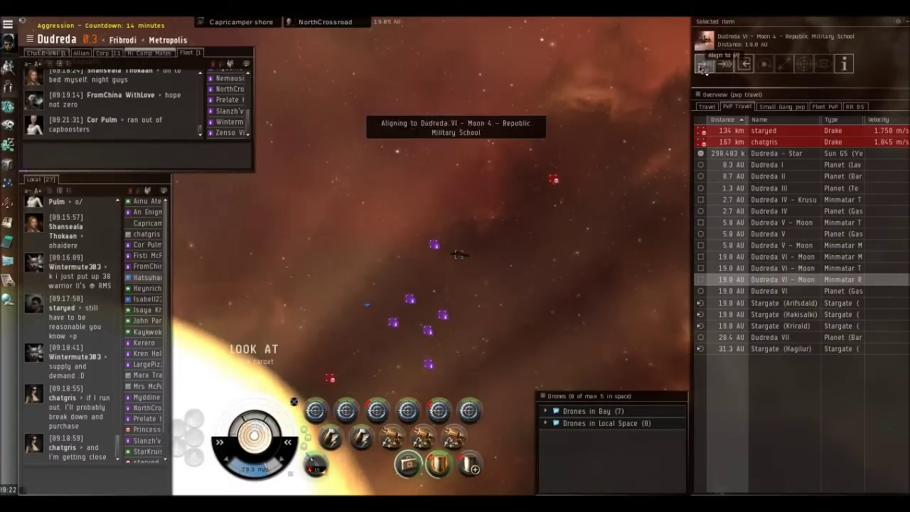
click(704, 66)
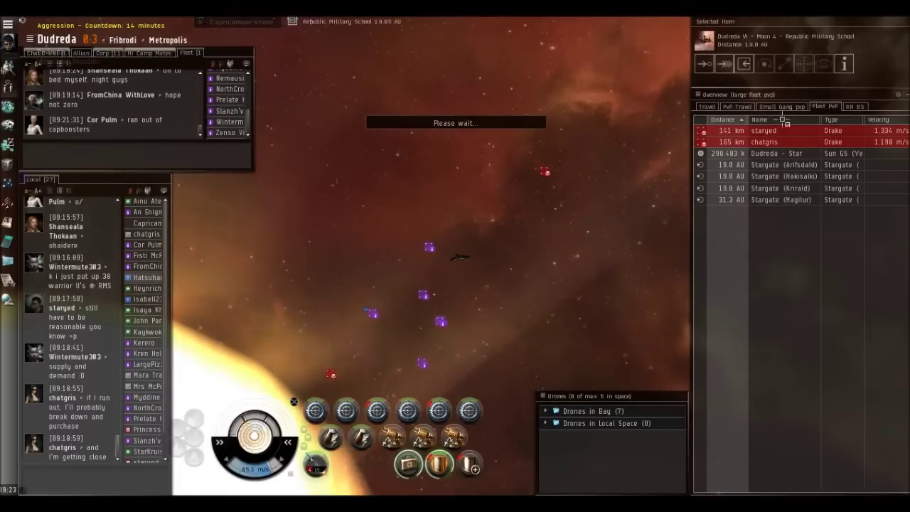
click(819, 106)
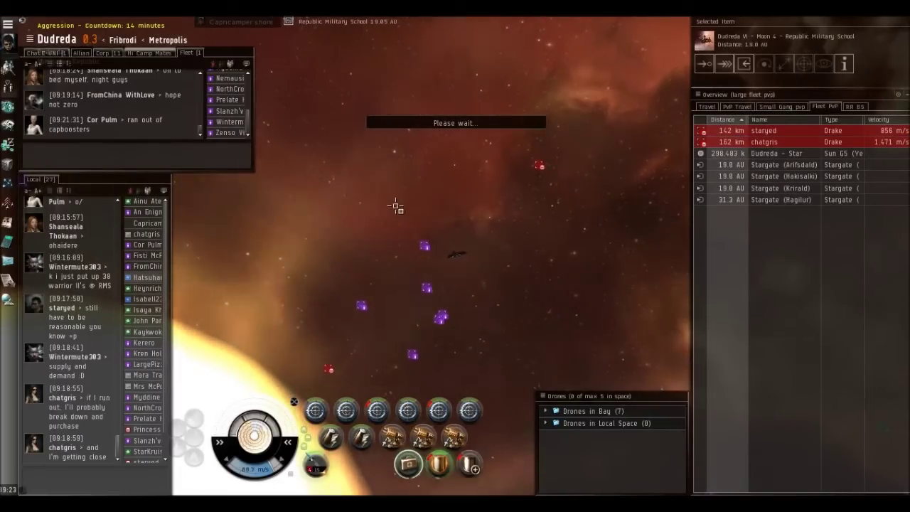
click(381, 304)
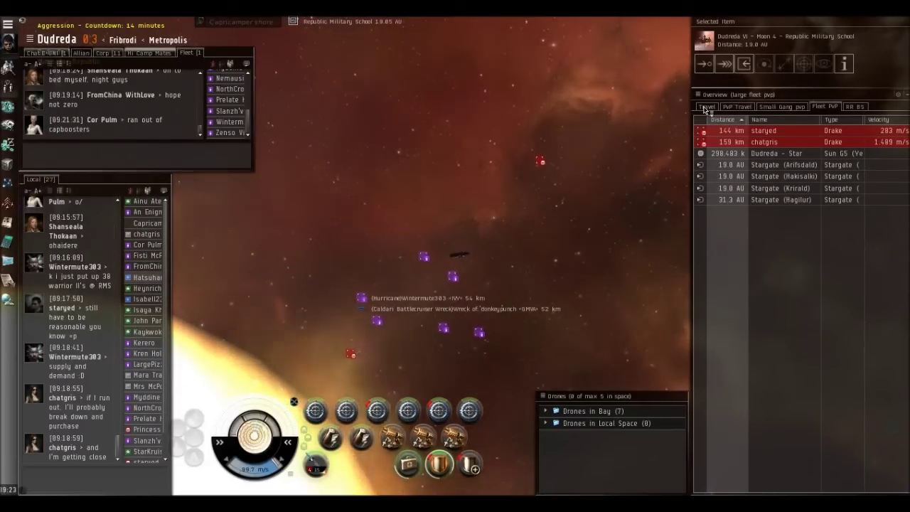
click(542, 186)
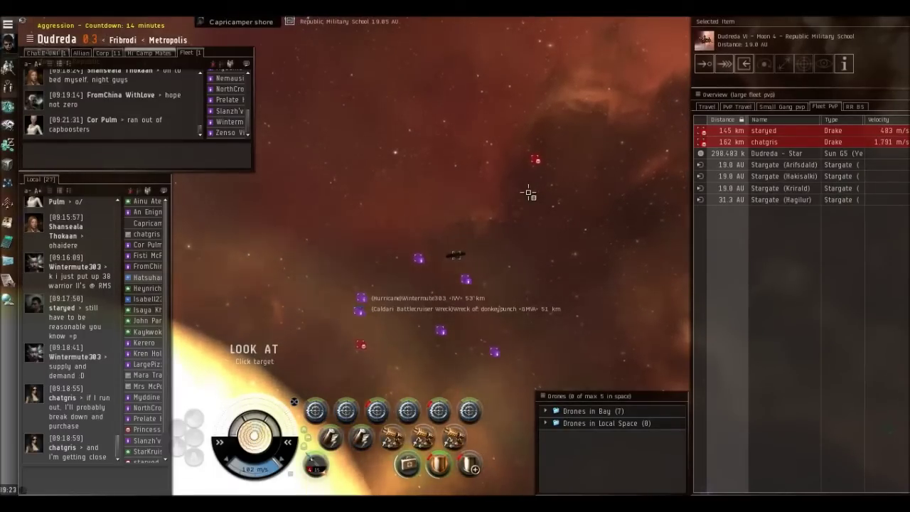